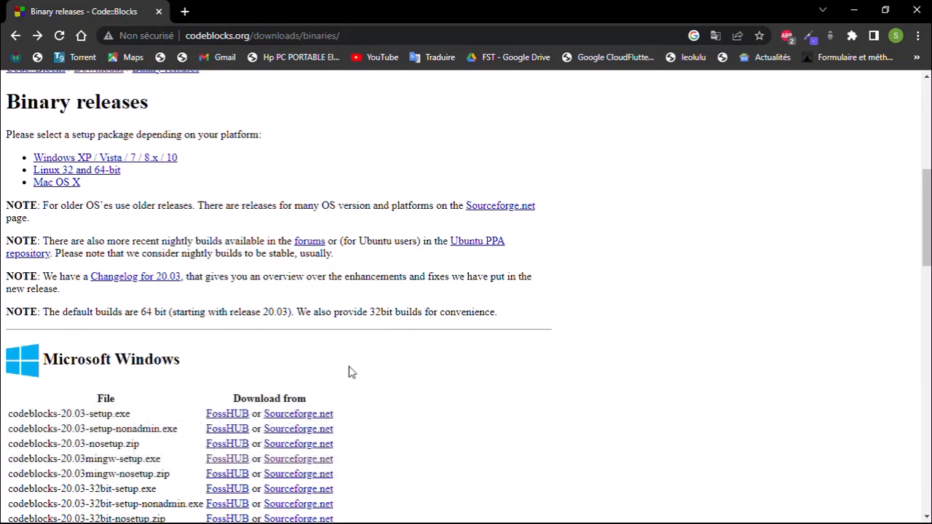
Examine the Windows, Linux and Mac OS X packages on the Binary releases page, especially codeblocks-20.03mingw-setup.exe
{"action": "scroll", "coordinate": [346, 371], "scroll_direction": "down", "scroll_amount": 1}
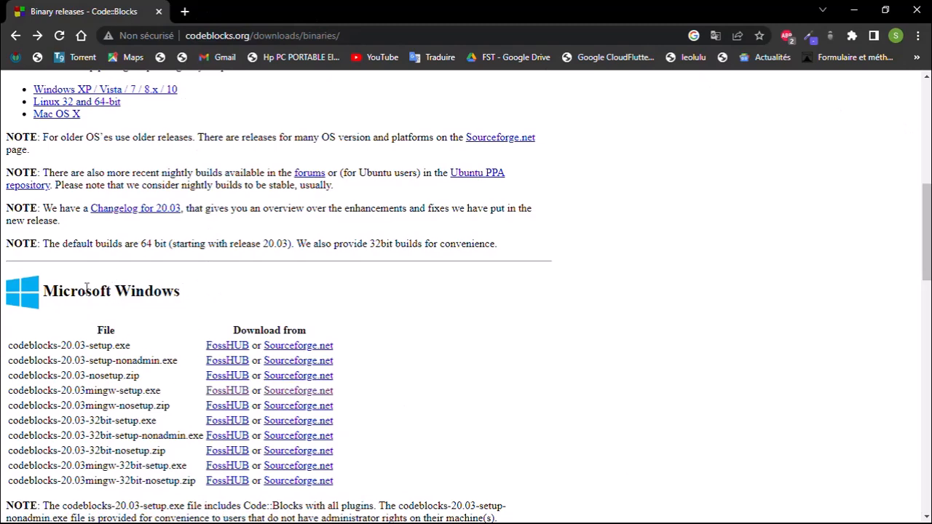
{"action": "scroll", "coordinate": [135, 312], "scroll_direction": "down", "scroll_amount": 4}
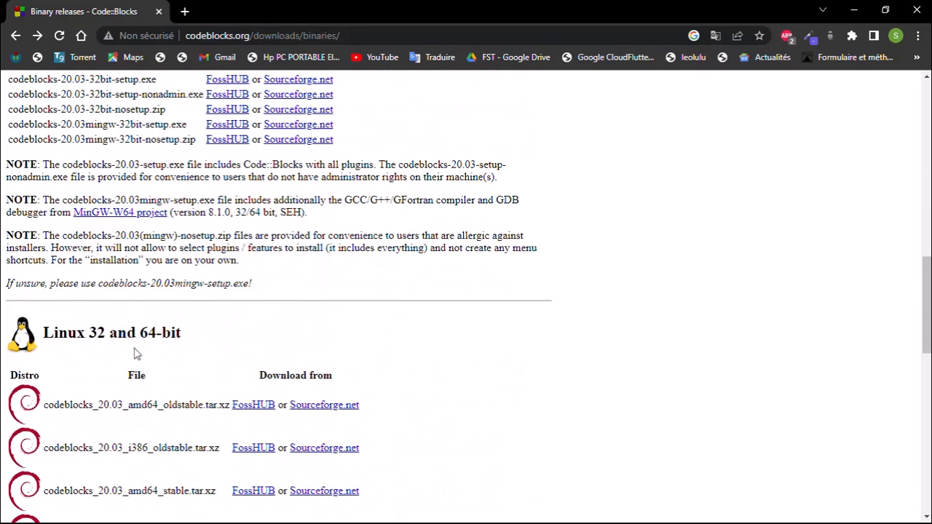
{"action": "scroll", "coordinate": [138, 356], "scroll_direction": "down", "scroll_amount": 1}
{"action": "scroll", "coordinate": [139, 368], "scroll_direction": "down", "scroll_amount": 9}
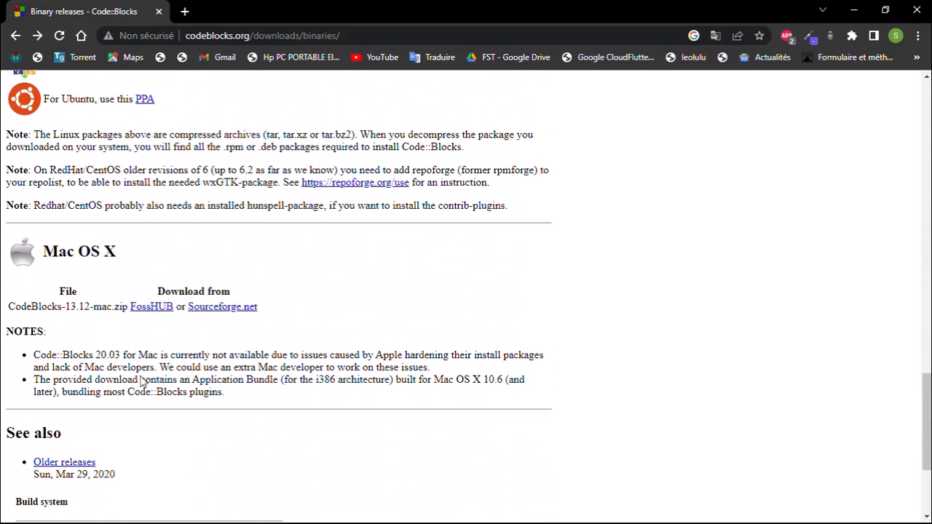
{"action": "scroll", "coordinate": [142, 375], "scroll_direction": "up", "scroll_amount": 6}
{"action": "scroll", "coordinate": [141, 375], "scroll_direction": "up", "scroll_amount": 7}
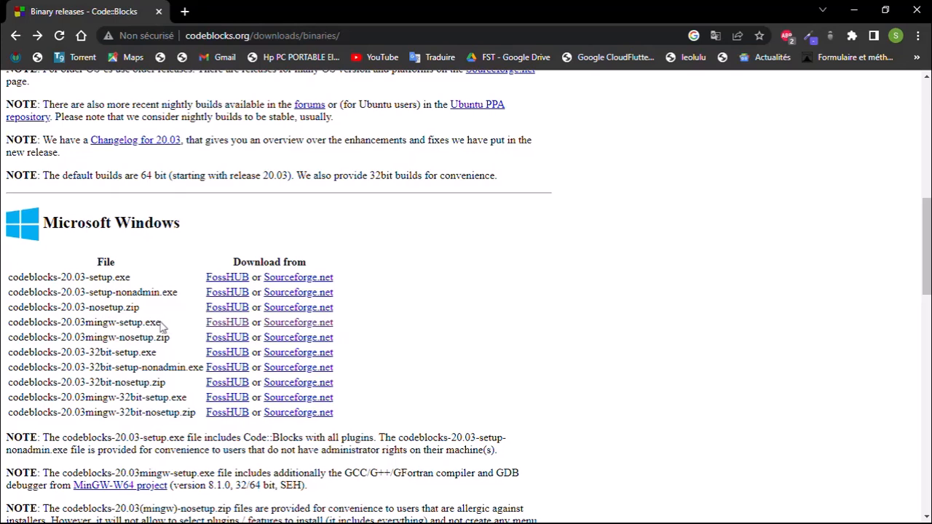
{"action": "left_click_drag", "start_coordinate": [158, 322], "coordinate": [8, 331]}
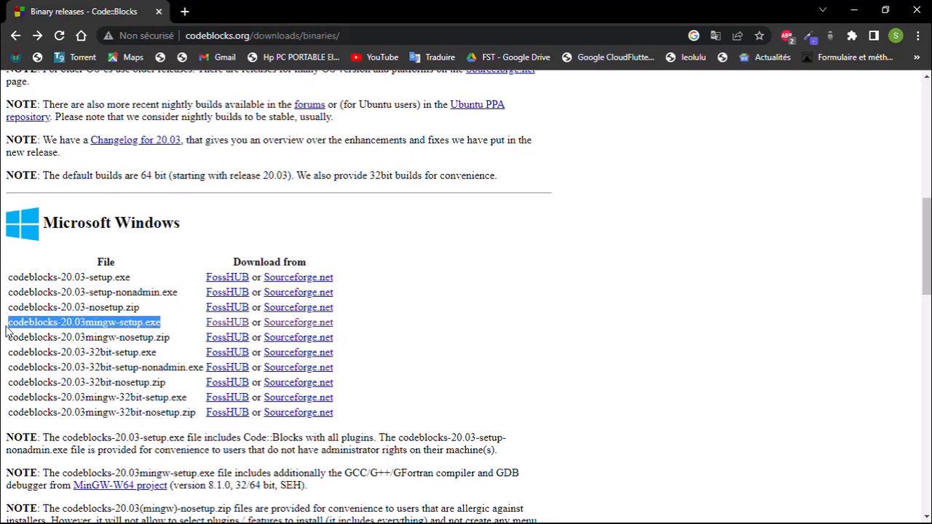
{"action": "left_click", "coordinate": [166, 330]}
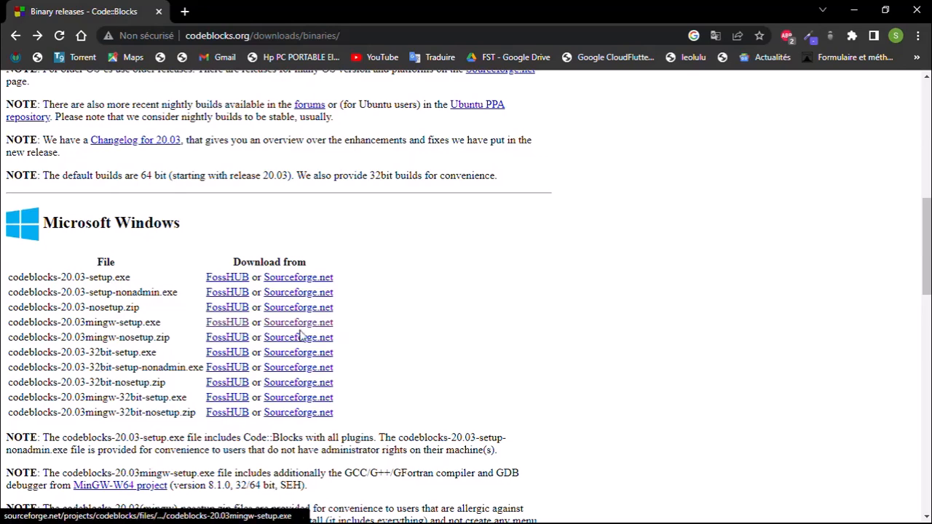
Start downloading codeblocks-20.03mingw-setup.exe from FossHUB and cancel the transfer
{"action": "left_click", "coordinate": [224, 326]}
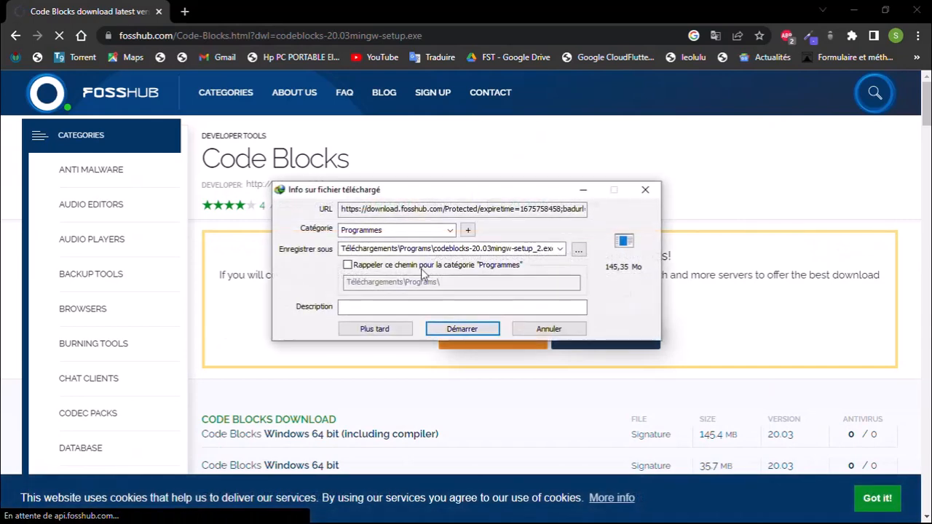
{"action": "left_click", "coordinate": [471, 330]}
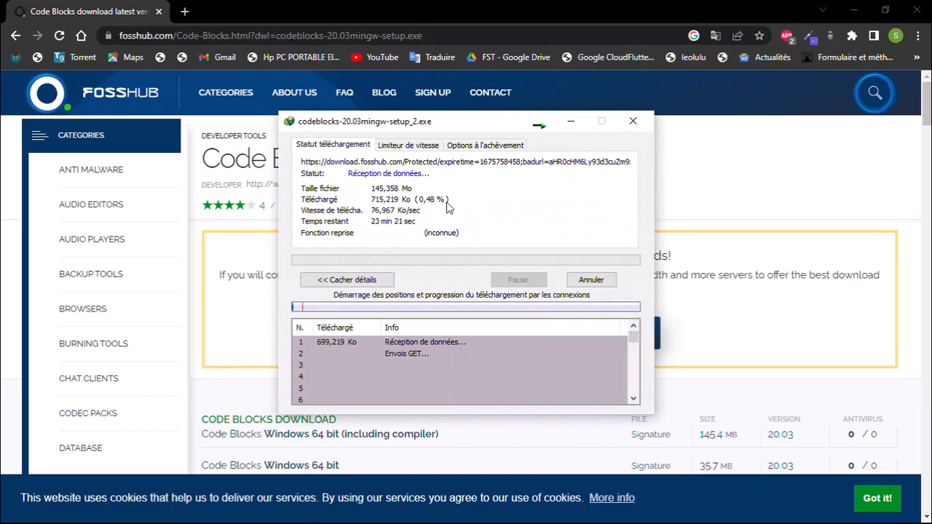
{"action": "left_click", "coordinate": [591, 281]}
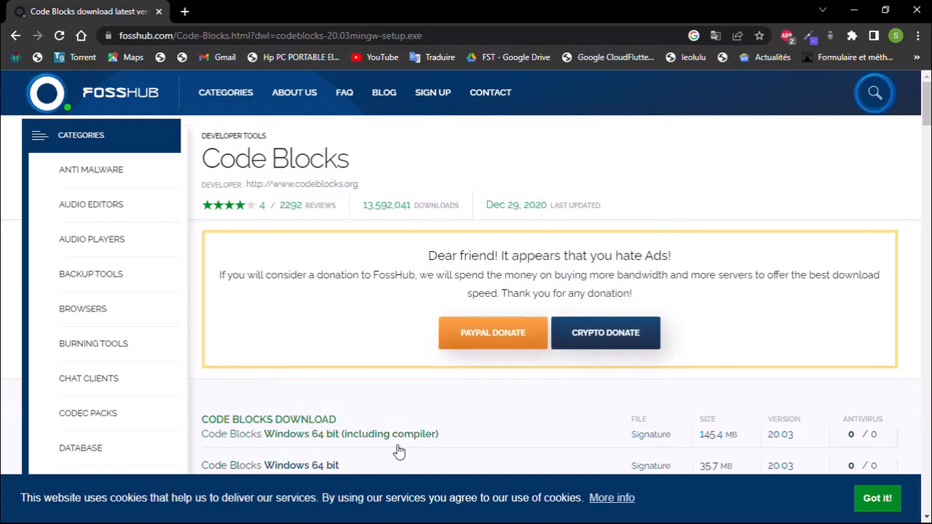
Switch to File Explorer's Programs download folder and launch the codeblocks-20.03mingw-setup installer, bringing its window to the front
{"action": "key", "text": "super"}
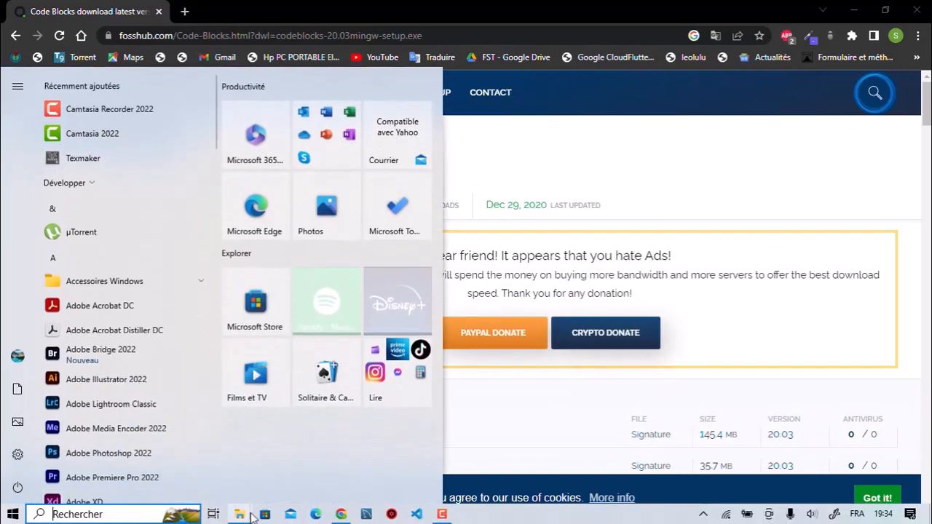
{"action": "mouse_move", "coordinate": [244, 515]}
{"action": "left_click", "coordinate": [271, 454]}
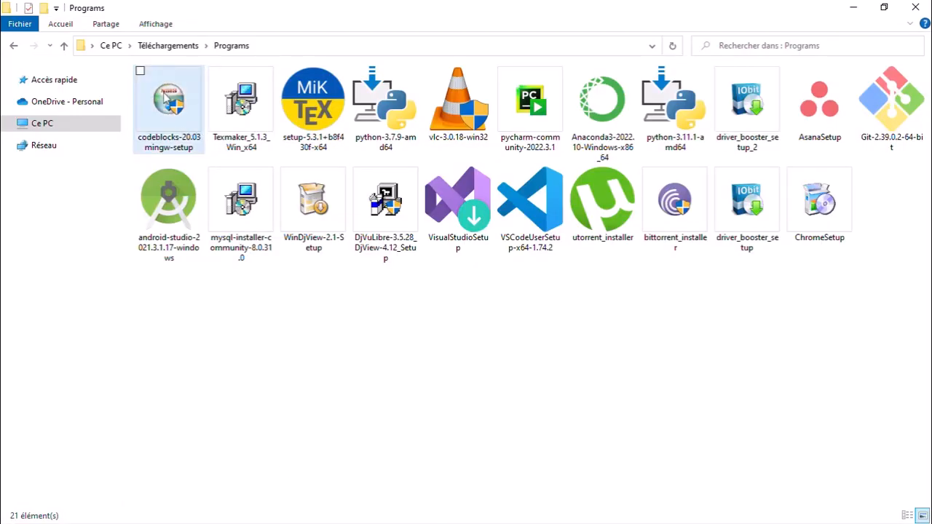
{"action": "left_click", "coordinate": [167, 100]}
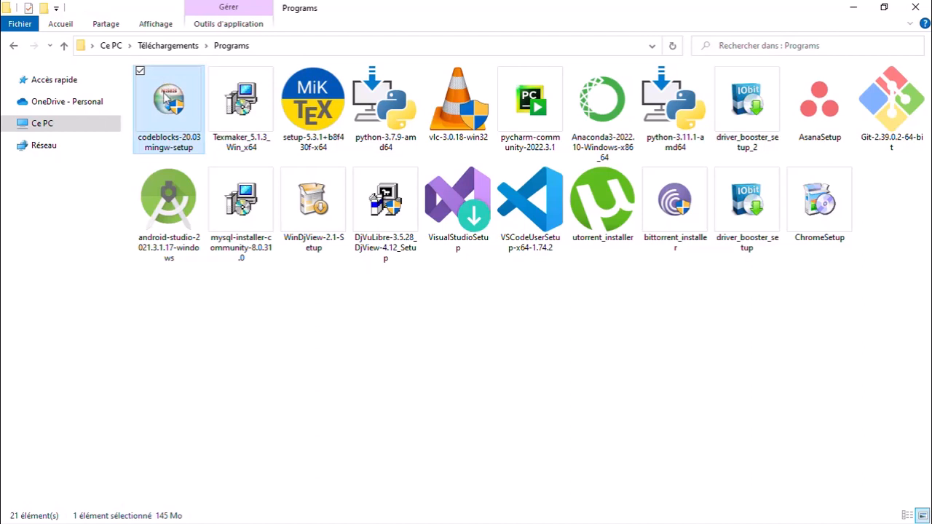
{"action": "double_click", "coordinate": [167, 100]}
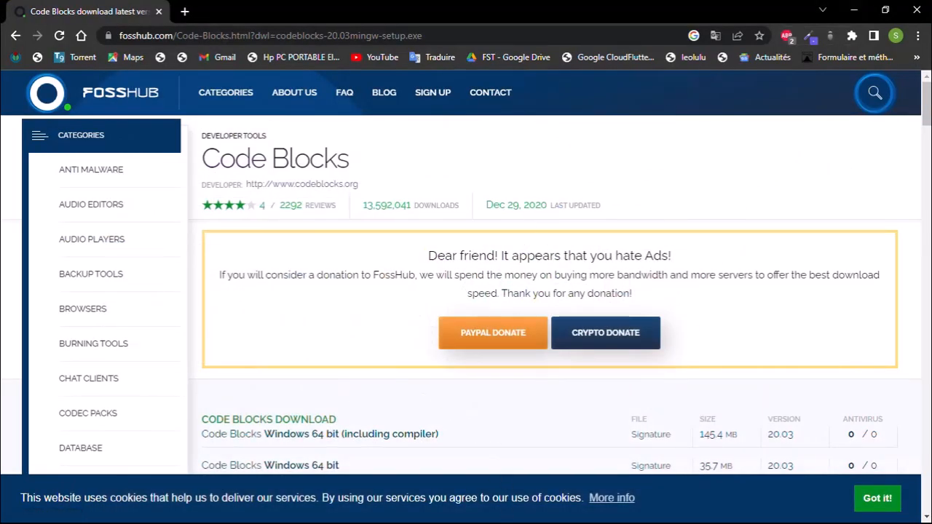
{"action": "key", "text": "super"}
{"action": "left_click", "coordinate": [468, 515]}
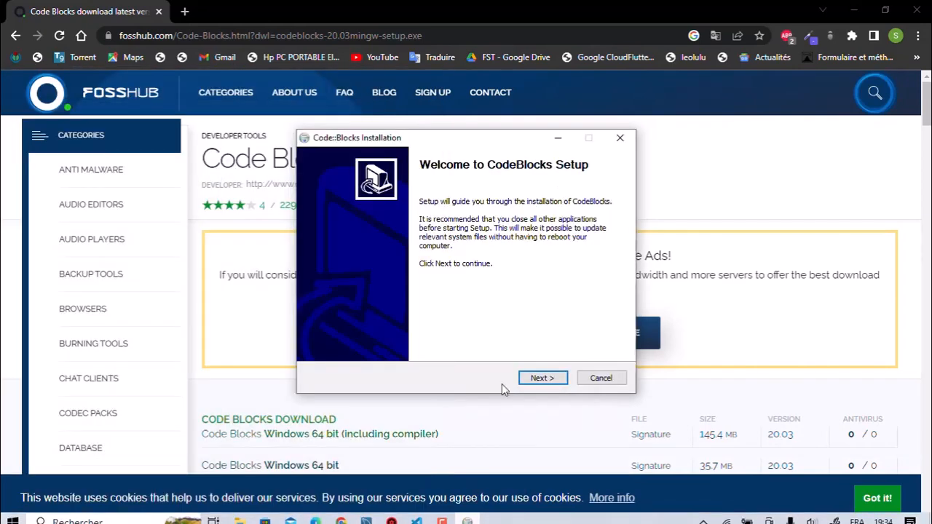
Accept the license and install the full set of CodeBlocks components in C:\Program Files\CodeBlocks
{"action": "left_click", "coordinate": [540, 378]}
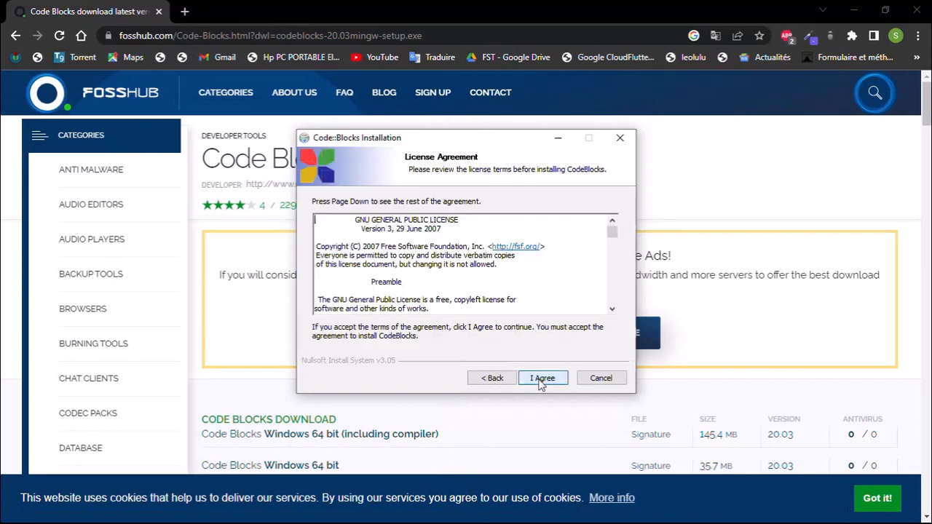
{"action": "left_click", "coordinate": [540, 380]}
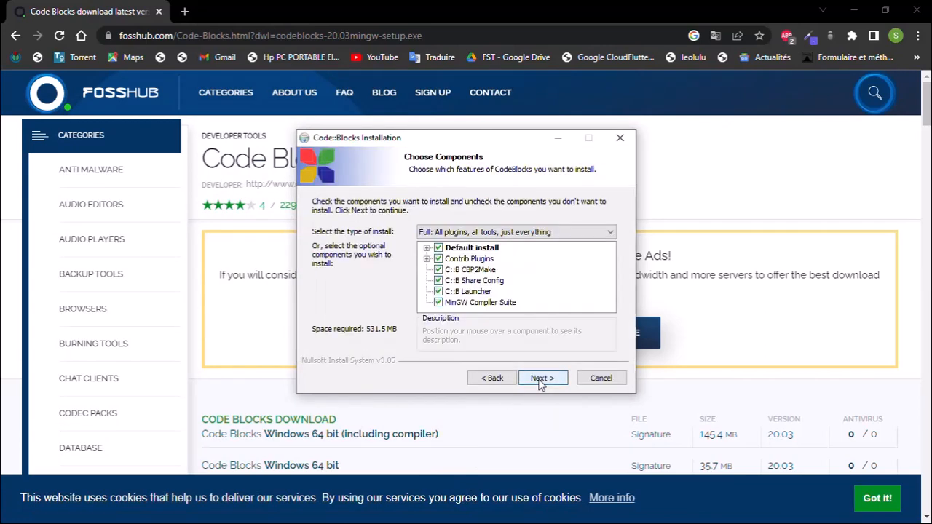
{"action": "left_click", "coordinate": [541, 380]}
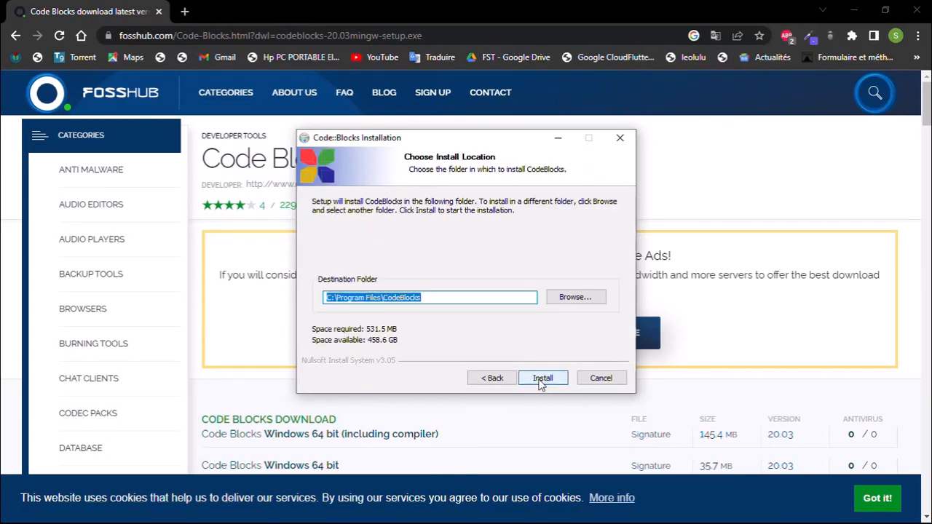
{"action": "left_click", "coordinate": [542, 380]}
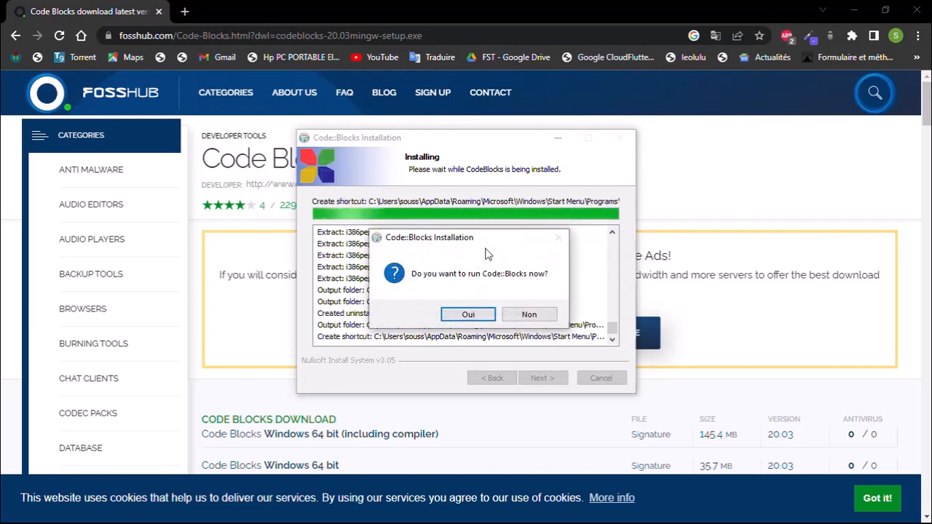
Choose to run Code::Blocks immediately and finish the setup wizard
{"action": "left_click", "coordinate": [468, 314]}
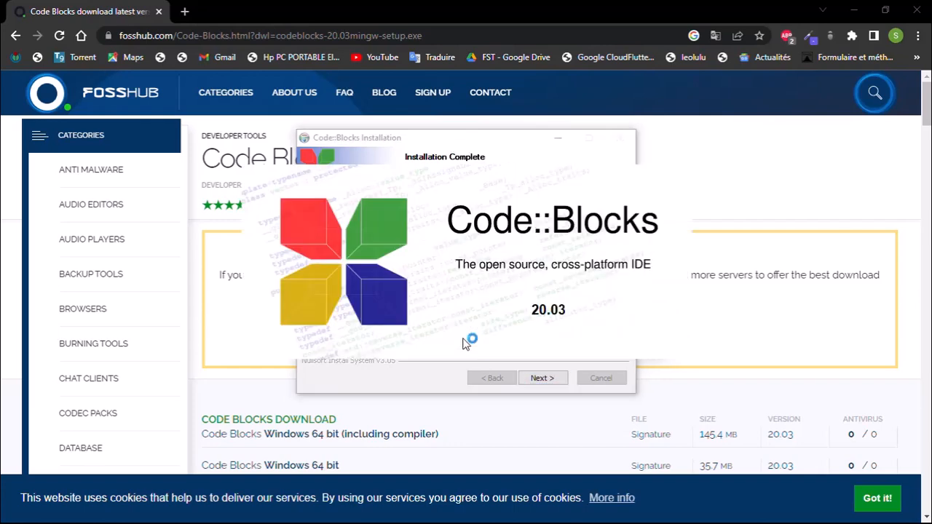
{"action": "left_click", "coordinate": [541, 379]}
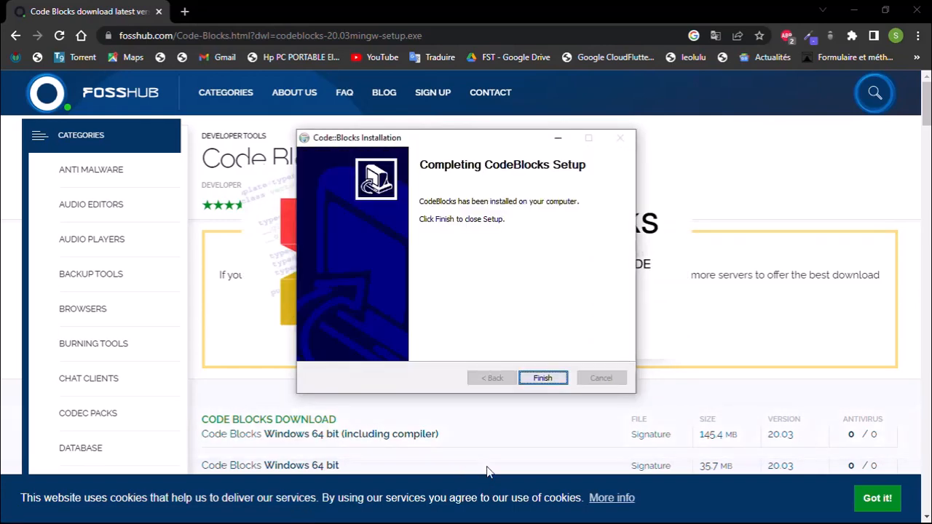
{"action": "left_click", "coordinate": [544, 380]}
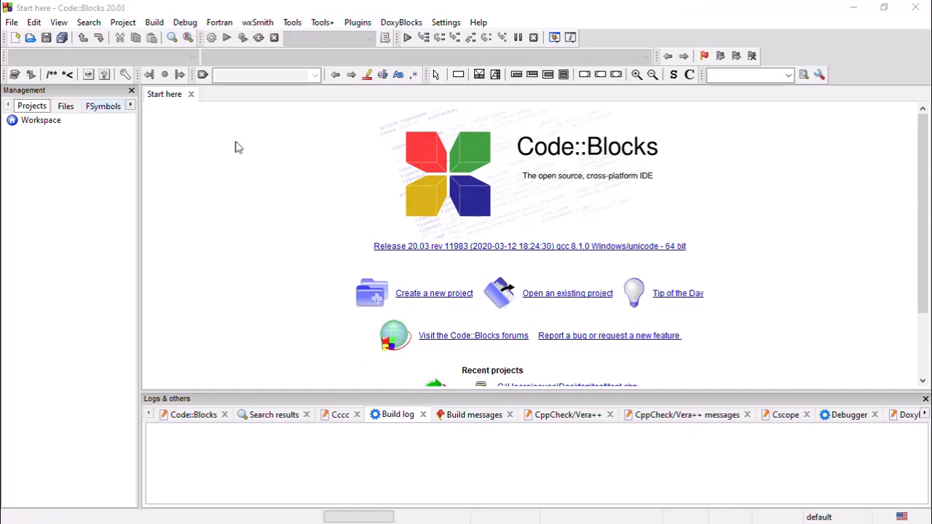
Start a new project from the Console application template and choose C as its language
{"action": "left_click", "coordinate": [459, 293]}
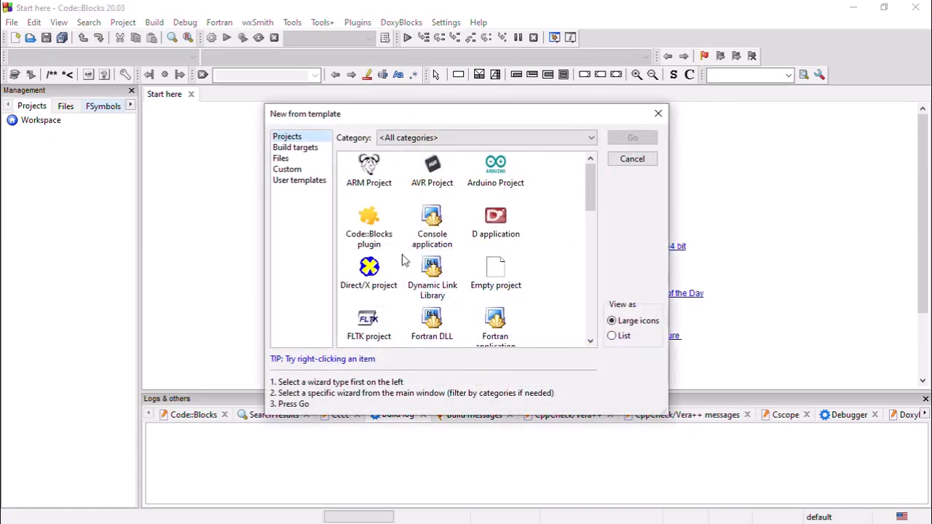
{"action": "left_click", "coordinate": [658, 114]}
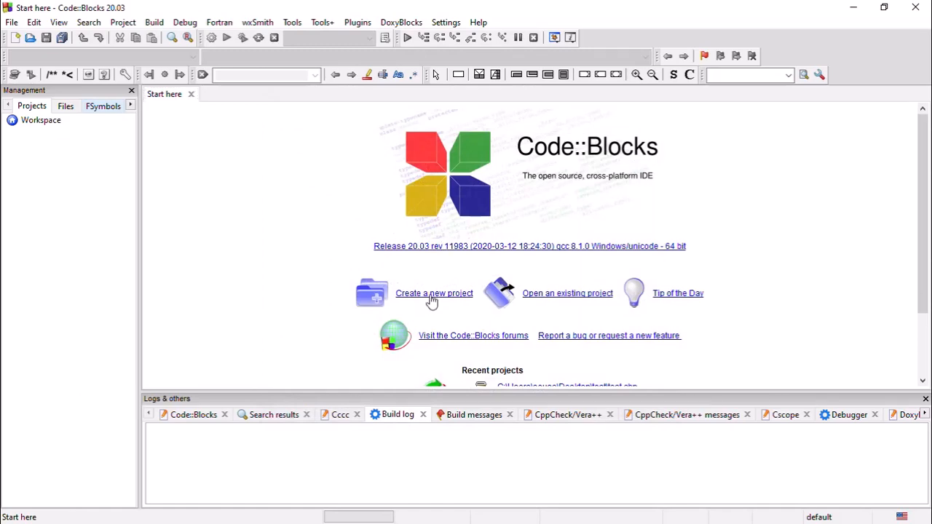
{"action": "left_click", "coordinate": [432, 298]}
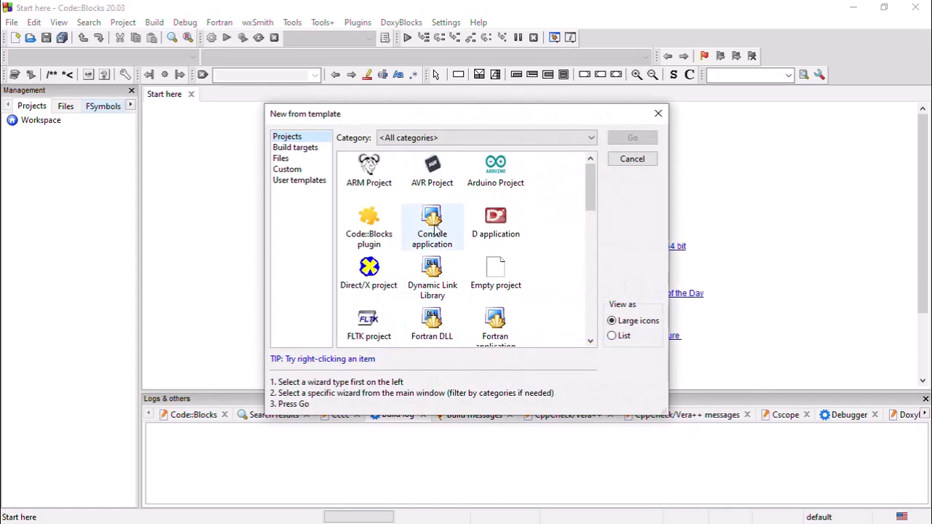
{"action": "left_click", "coordinate": [433, 227]}
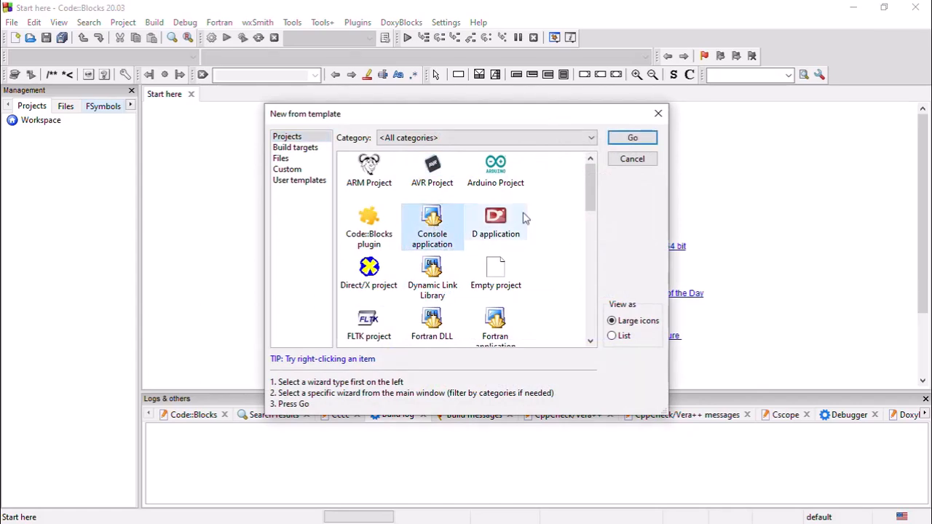
{"action": "left_click", "coordinate": [633, 138]}
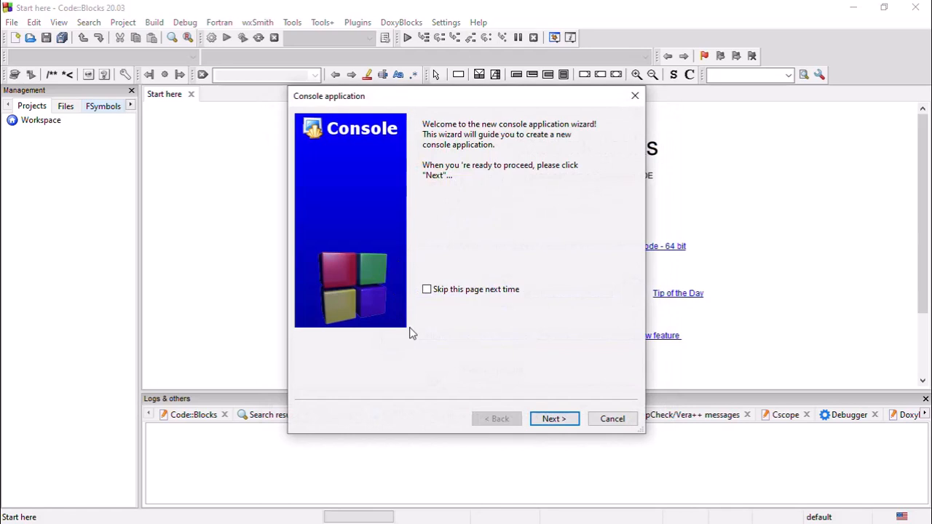
{"action": "left_click", "coordinate": [553, 420]}
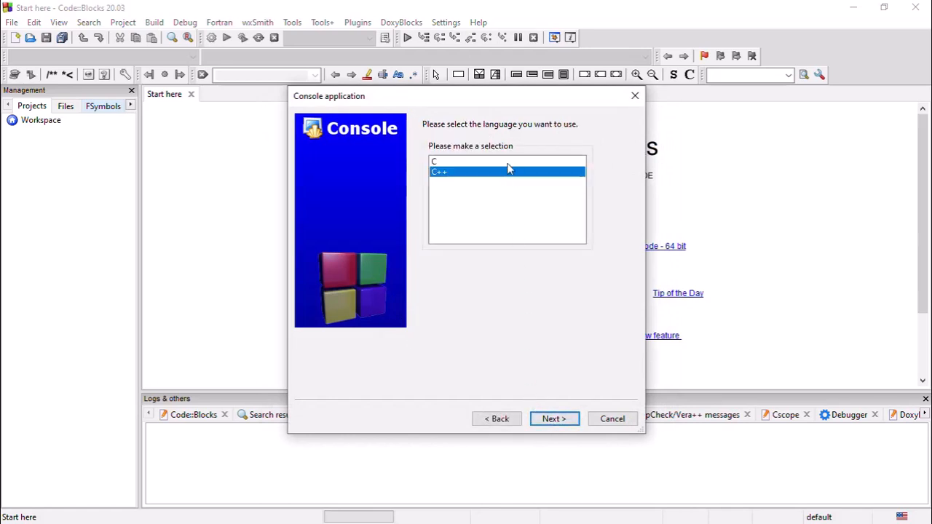
{"action": "left_click", "coordinate": [507, 161]}
{"action": "left_click", "coordinate": [565, 422]}
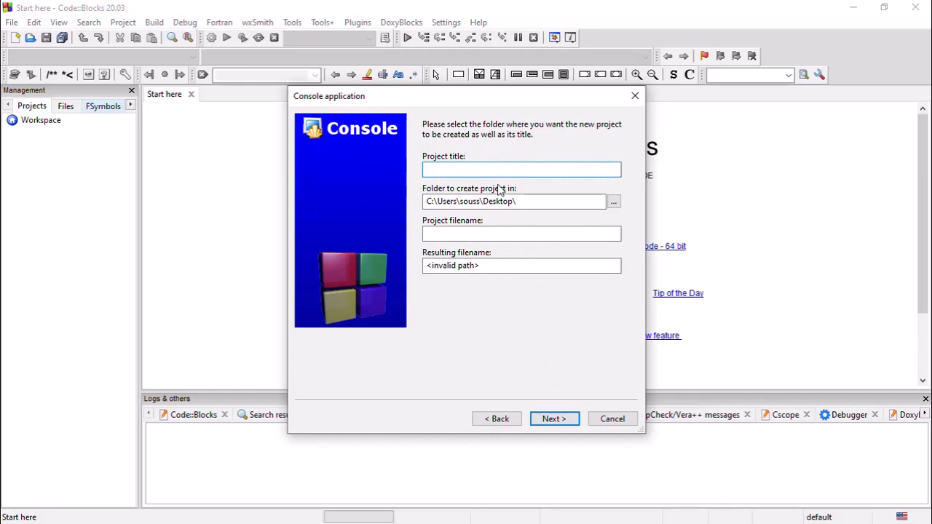
Title the project Hello, keep the Desktop folder and default GNU GCC Compiler configurations, and create it
{"action": "type", "text": "Hello"}
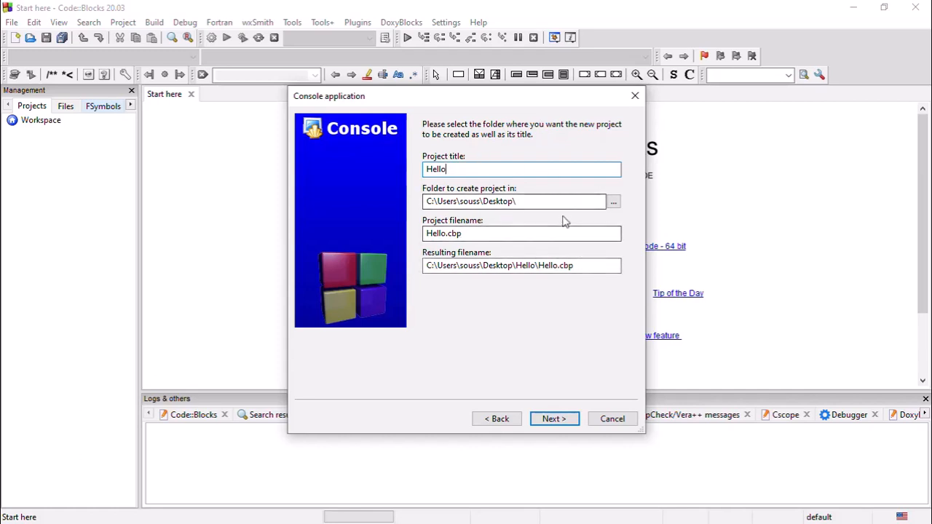
{"action": "left_click", "coordinate": [614, 203]}
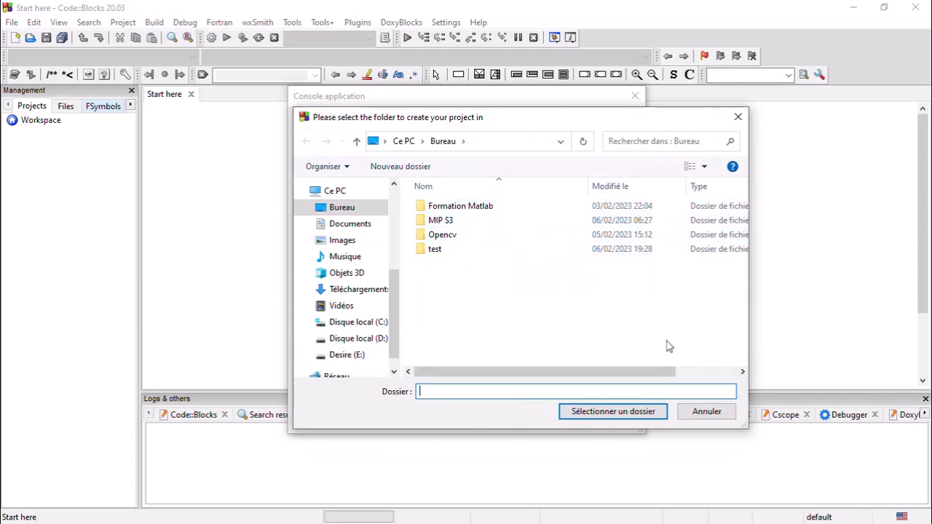
{"action": "left_click", "coordinate": [703, 414]}
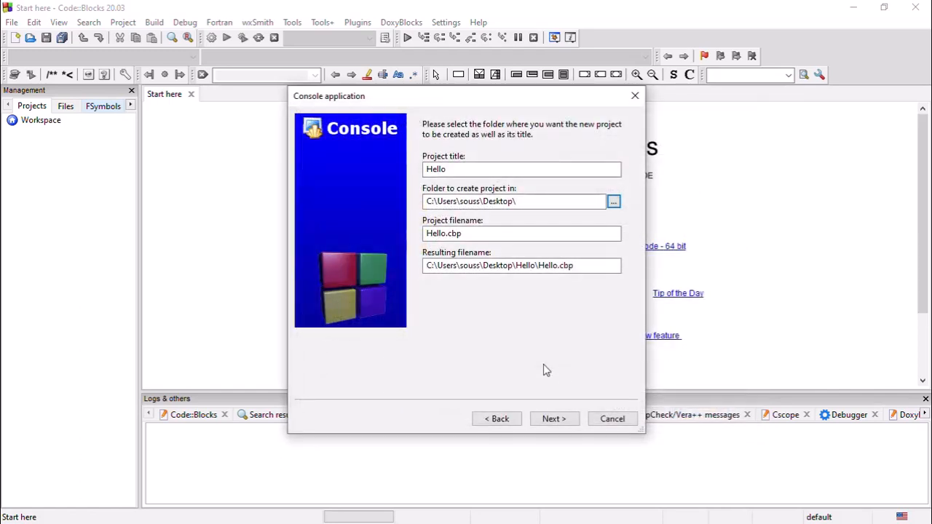
{"action": "left_click", "coordinate": [556, 420]}
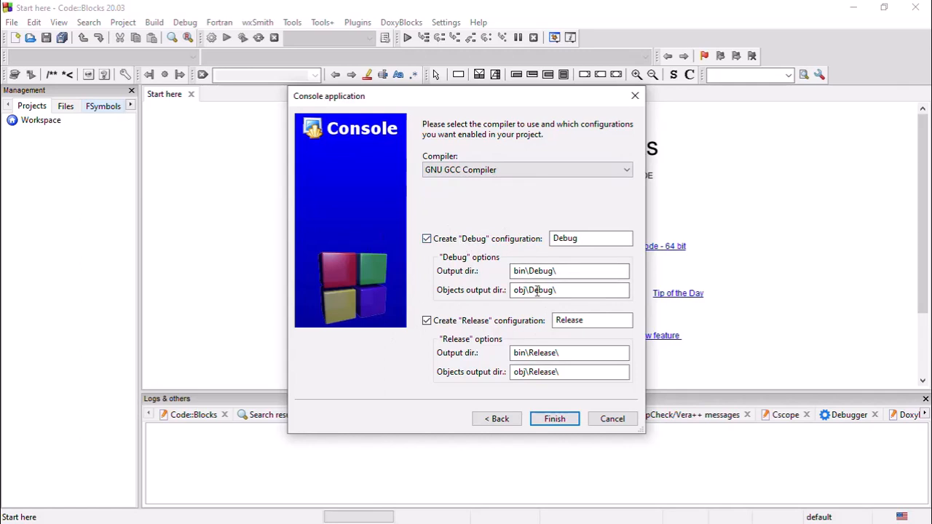
{"action": "left_click", "coordinate": [553, 420]}
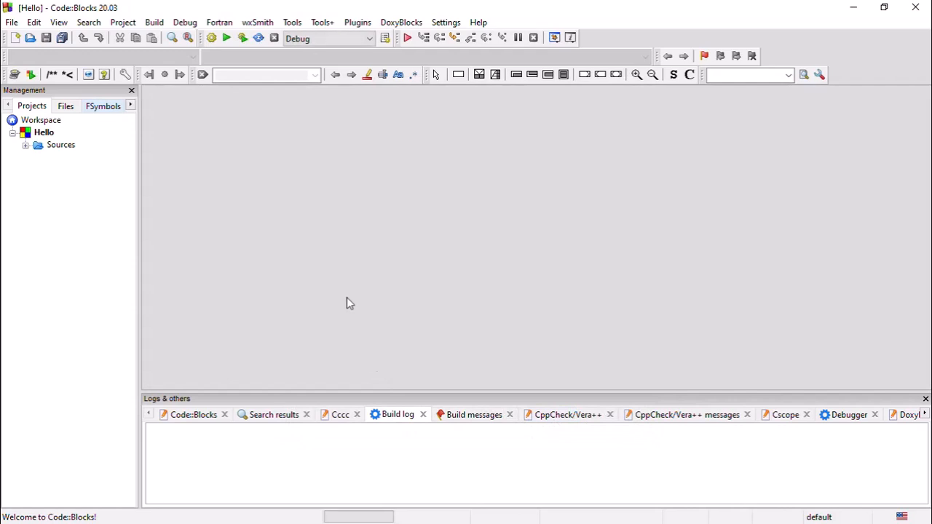
Expand the Hello project's Sources folder and open main.c in the editor
{"action": "double_click", "coordinate": [51, 148]}
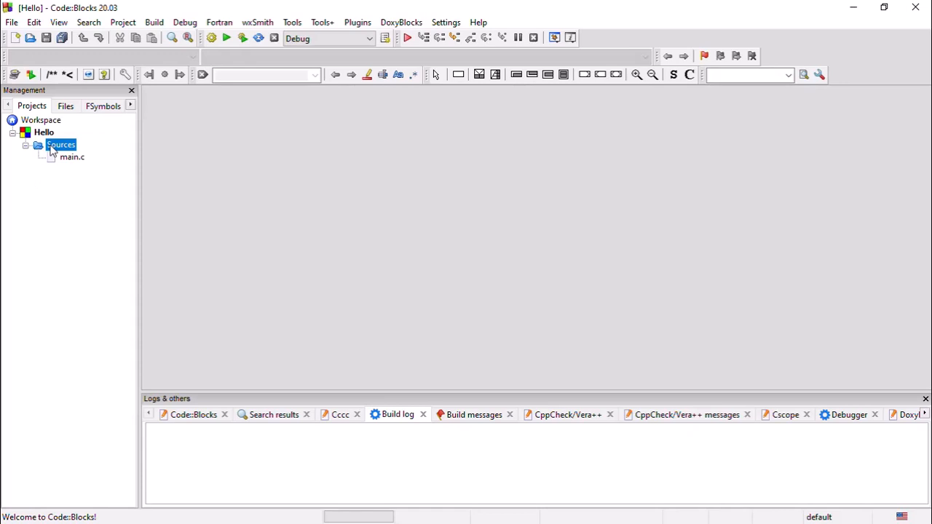
{"action": "left_click", "coordinate": [66, 160]}
{"action": "double_click", "coordinate": [66, 159]}
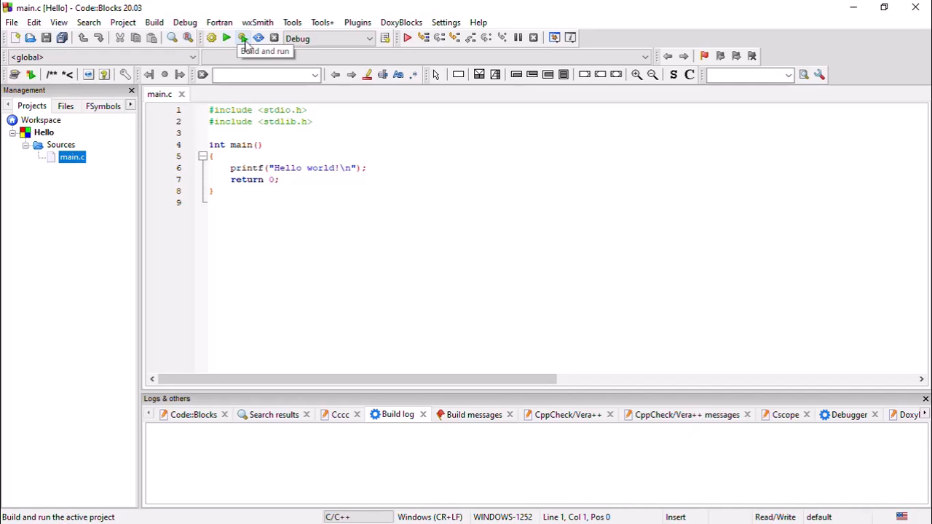
Build and run the Hello project, check its console output against the printf line in main.c, and close the console
{"action": "left_click", "coordinate": [244, 42]}
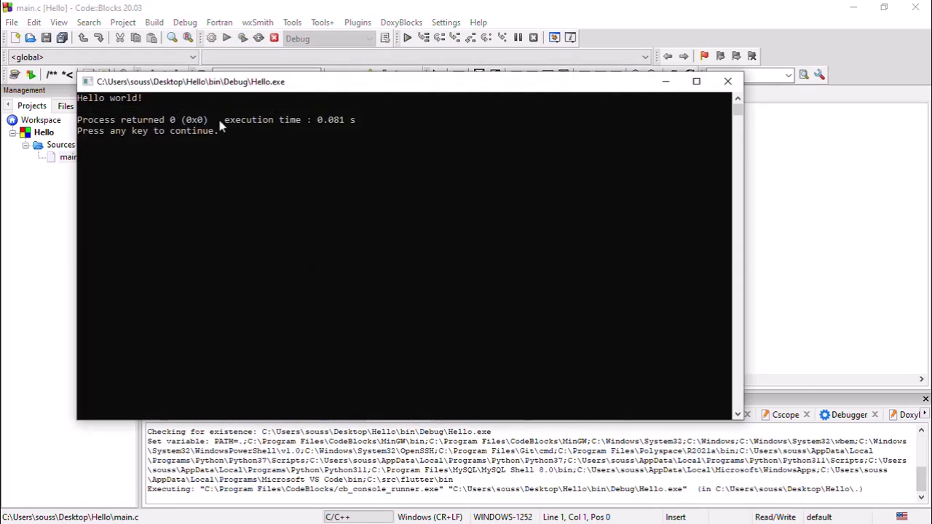
{"action": "left_click_drag", "start_coordinate": [145, 98], "coordinate": [71, 97]}
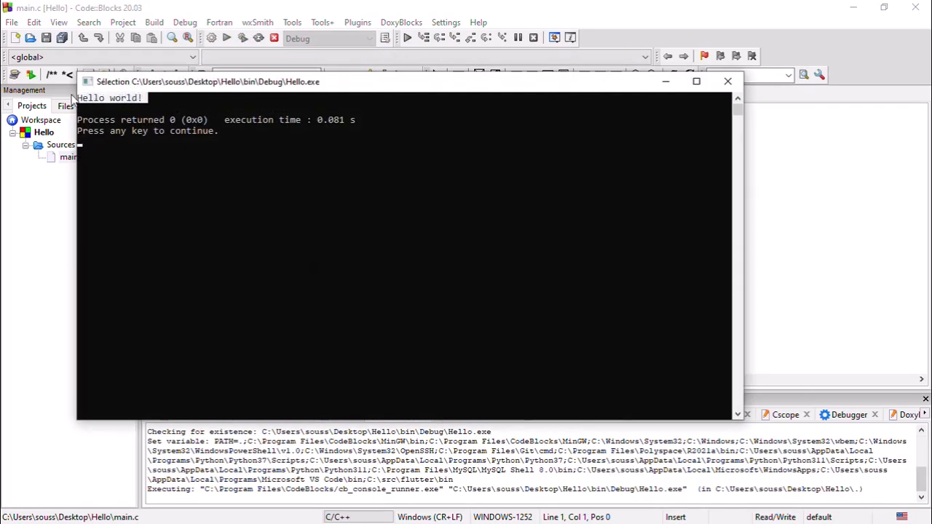
{"action": "left_click", "coordinate": [727, 80]}
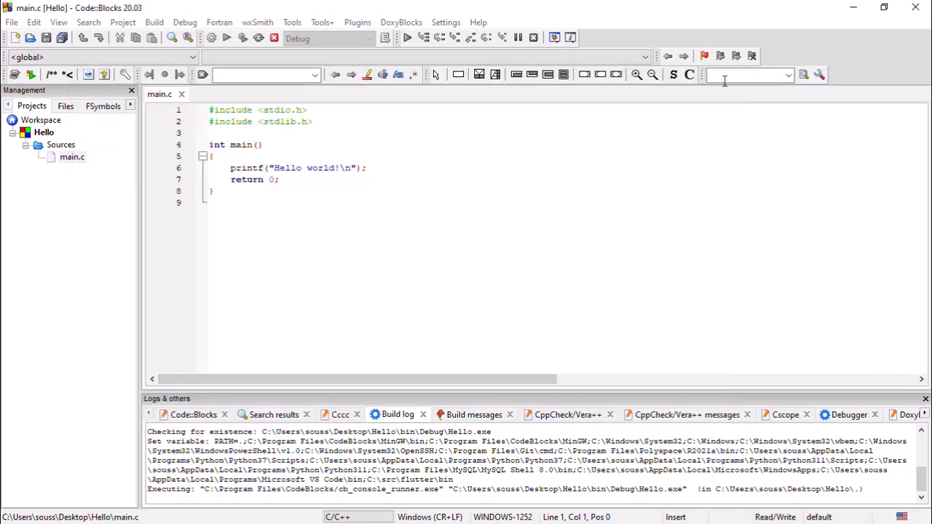
{"action": "left_click_drag", "start_coordinate": [435, 171], "coordinate": [227, 168]}
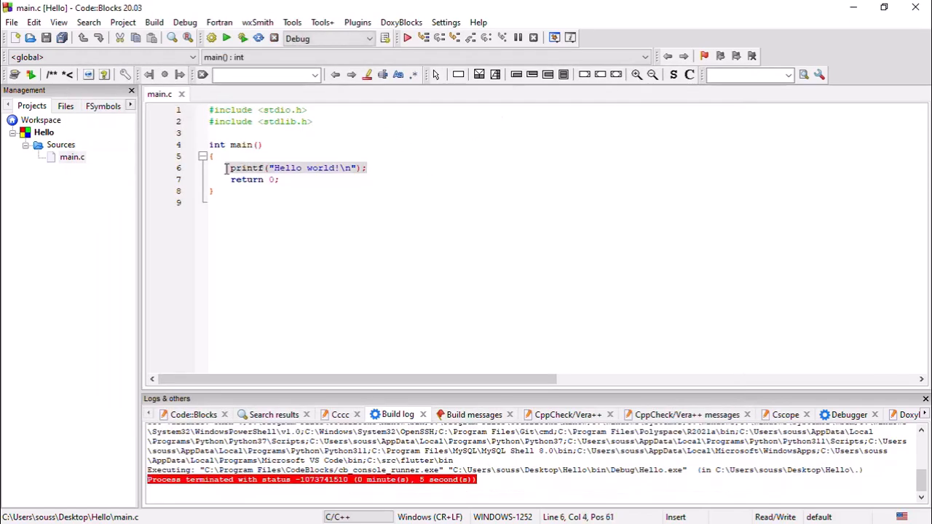
{"action": "left_click", "coordinate": [537, 264]}
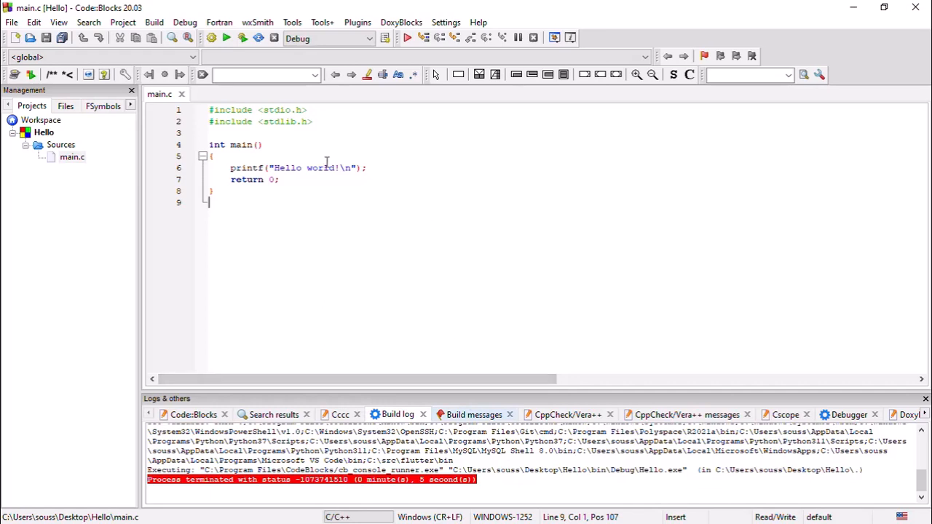
Reset the GNU GCC Compiler's global settings to their defaults, accept the auto-detected MinGW installation path, and save the compiler settings
{"action": "left_click", "coordinate": [444, 22]}
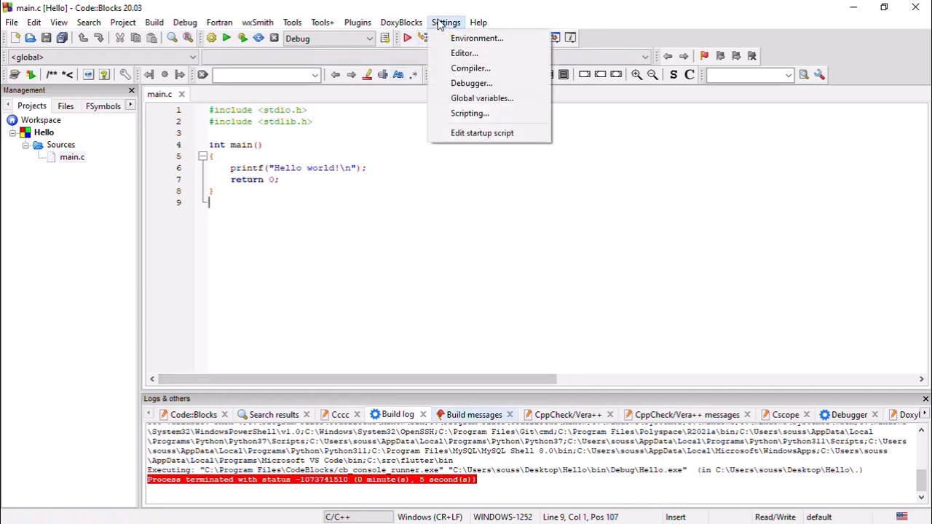
{"action": "left_click", "coordinate": [471, 69]}
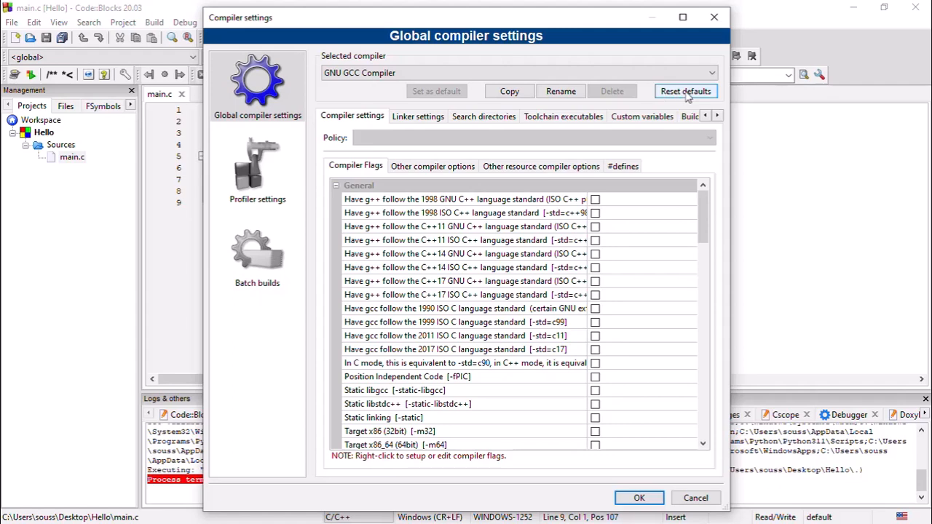
{"action": "left_click", "coordinate": [687, 95]}
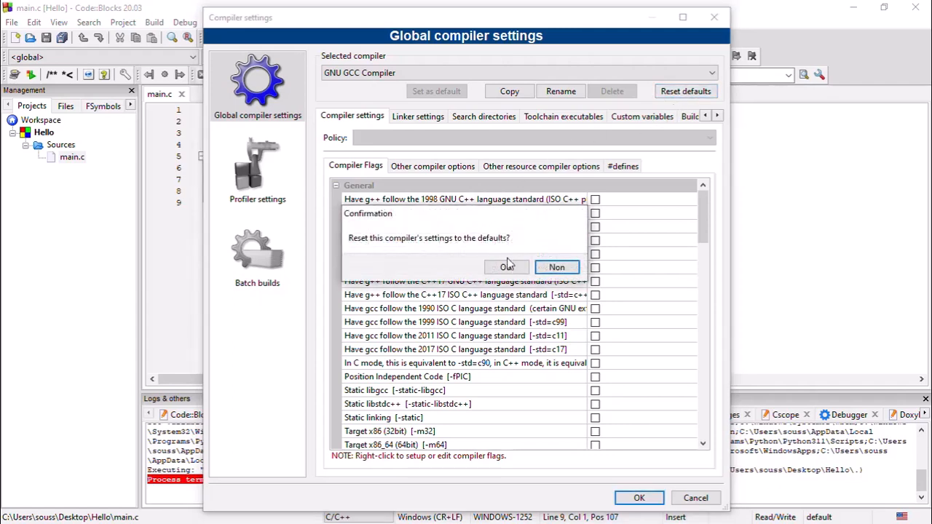
{"action": "left_click", "coordinate": [508, 266]}
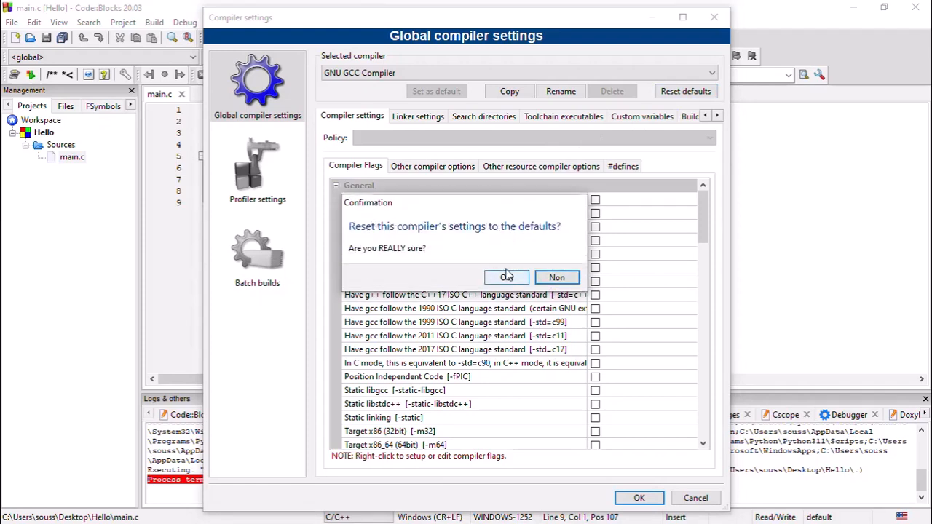
{"action": "left_click", "coordinate": [506, 276]}
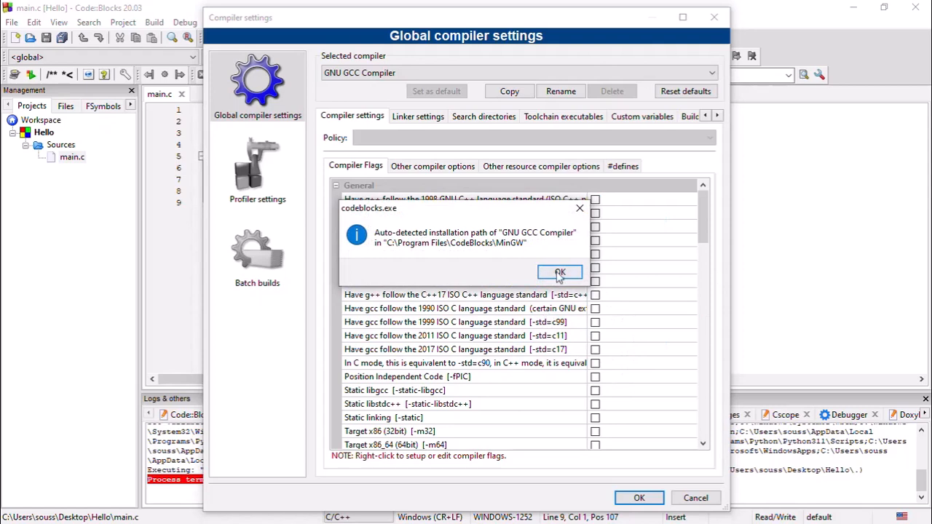
{"action": "left_click", "coordinate": [560, 272]}
{"action": "left_click", "coordinate": [638, 497]}
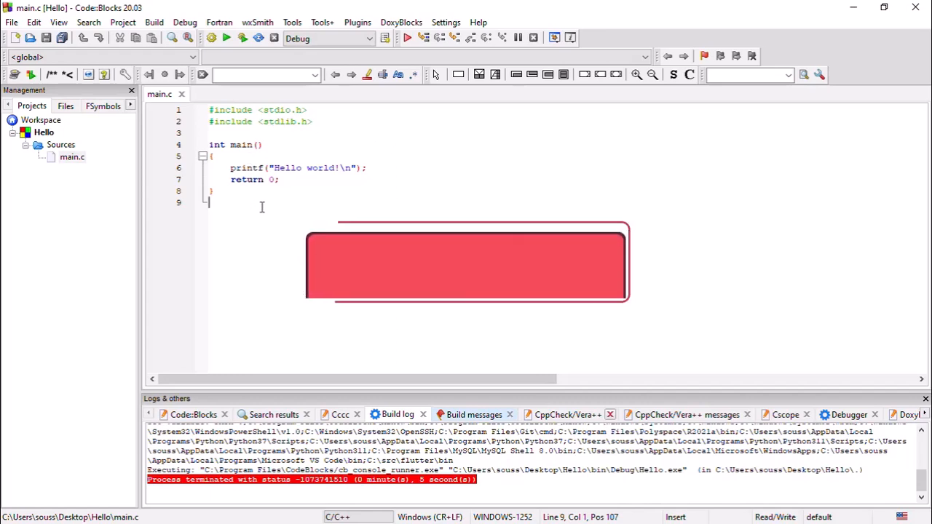
{"action": "left_click", "coordinate": [382, 168]}
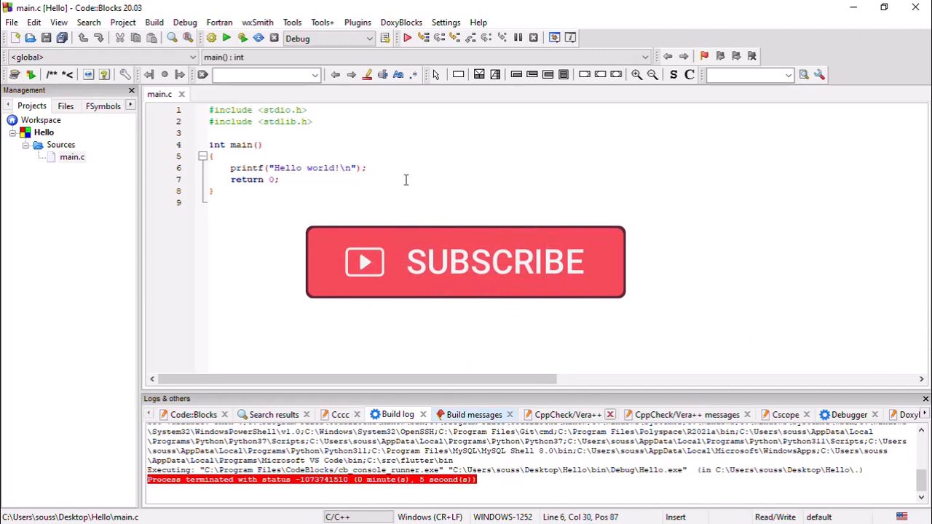